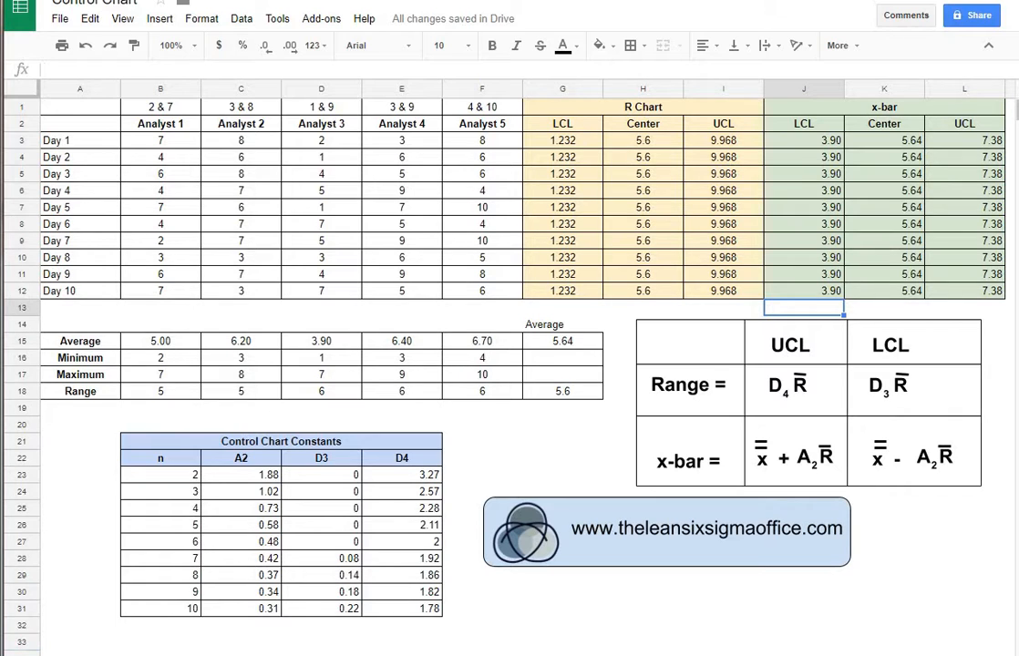
# - Select the LCL, Center and UCL columns G2:I12 with headers and insert a chart
pyautogui.moveTo(561, 124); pyautogui.dragTo(716, 291)
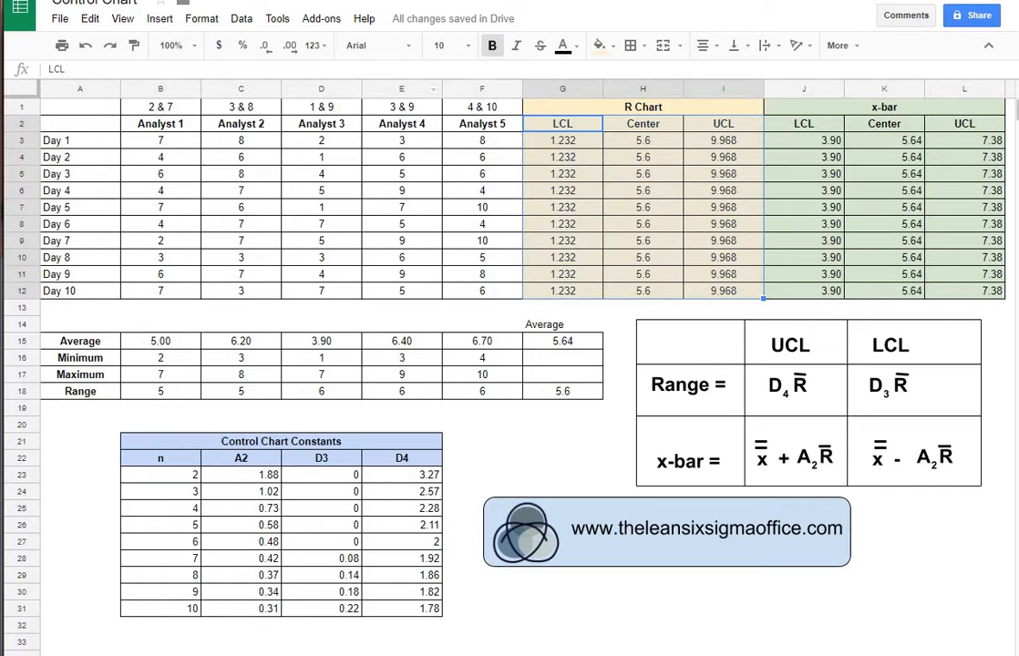
pyautogui.click(160, 18)
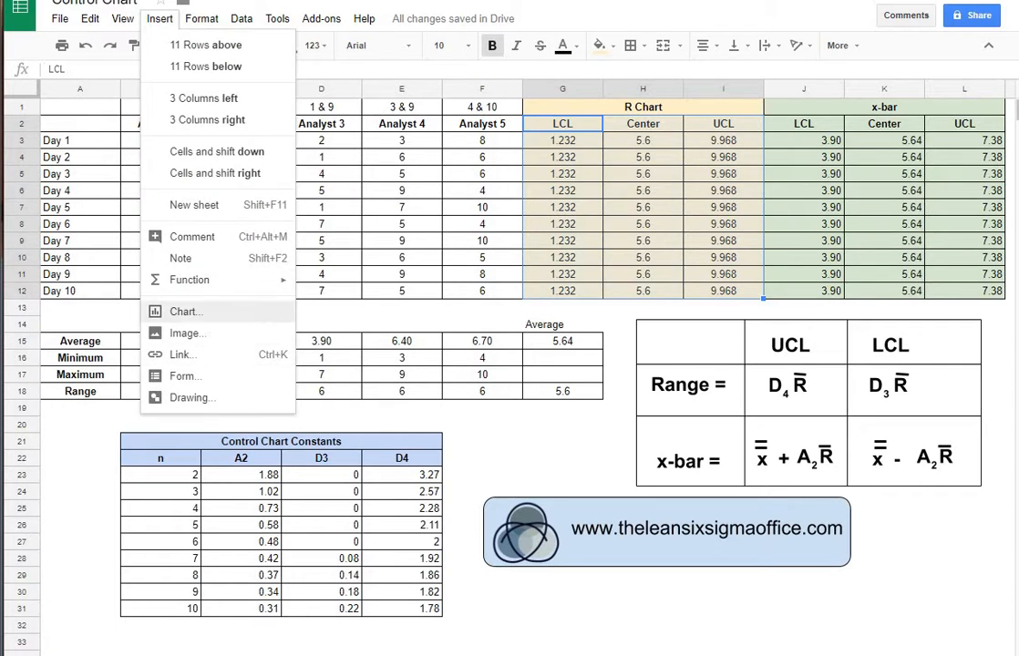
pyautogui.click(182, 311)
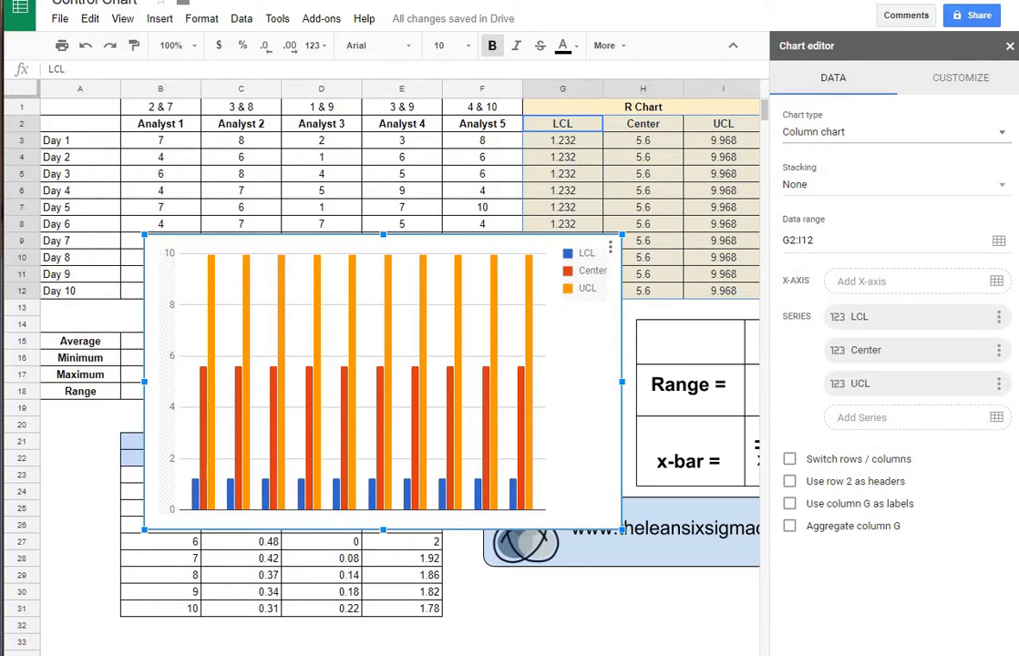
# - Change the limits chart type to a line chart
pyautogui.click(896, 132)
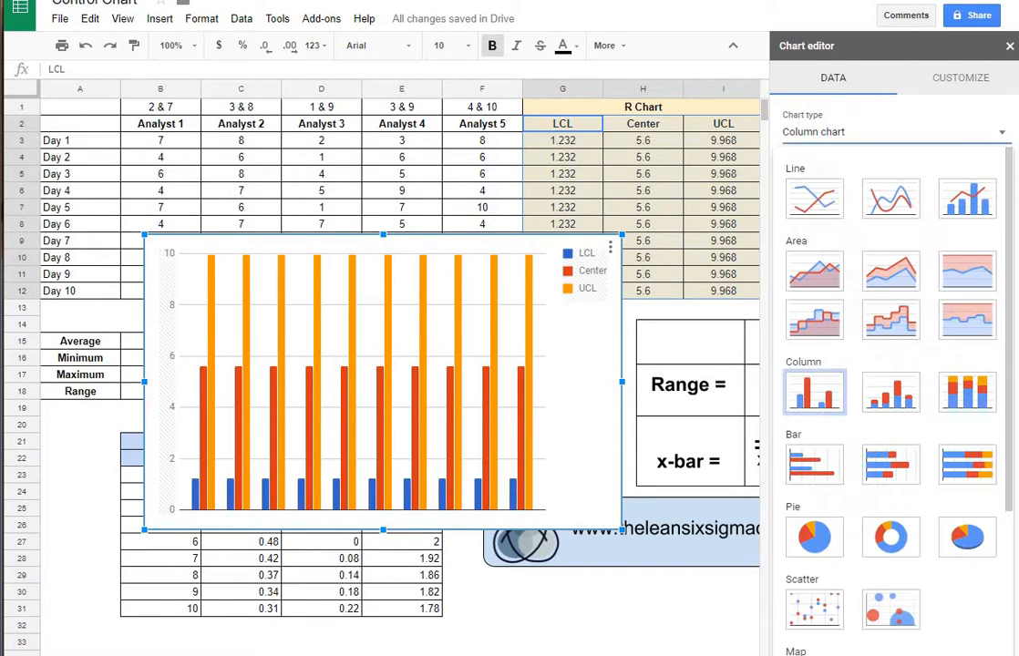
pyautogui.click(815, 199)
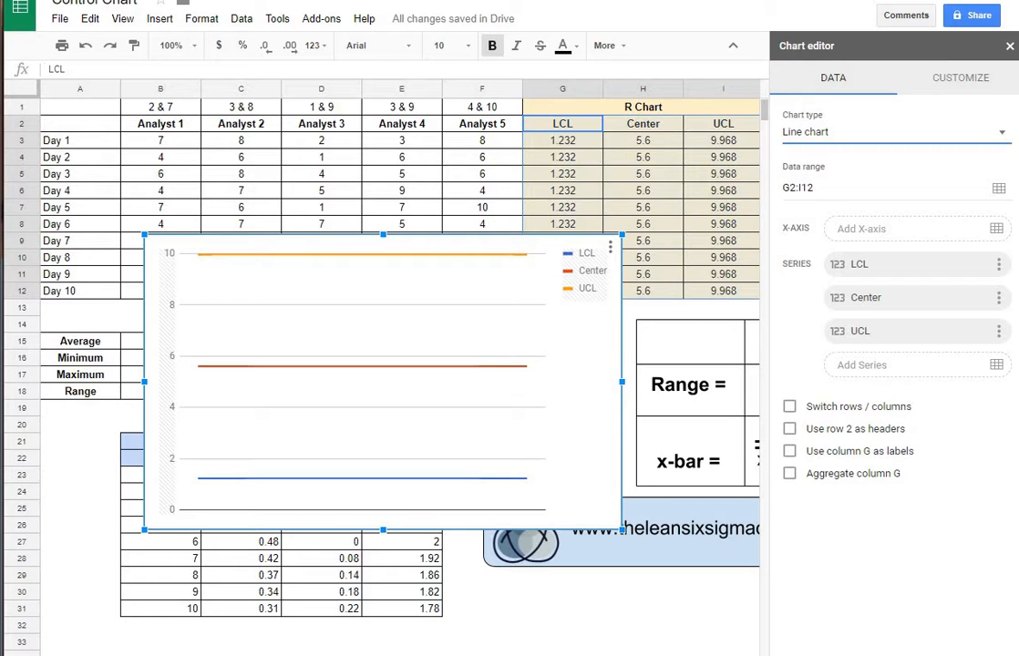
pyautogui.click(961, 78)
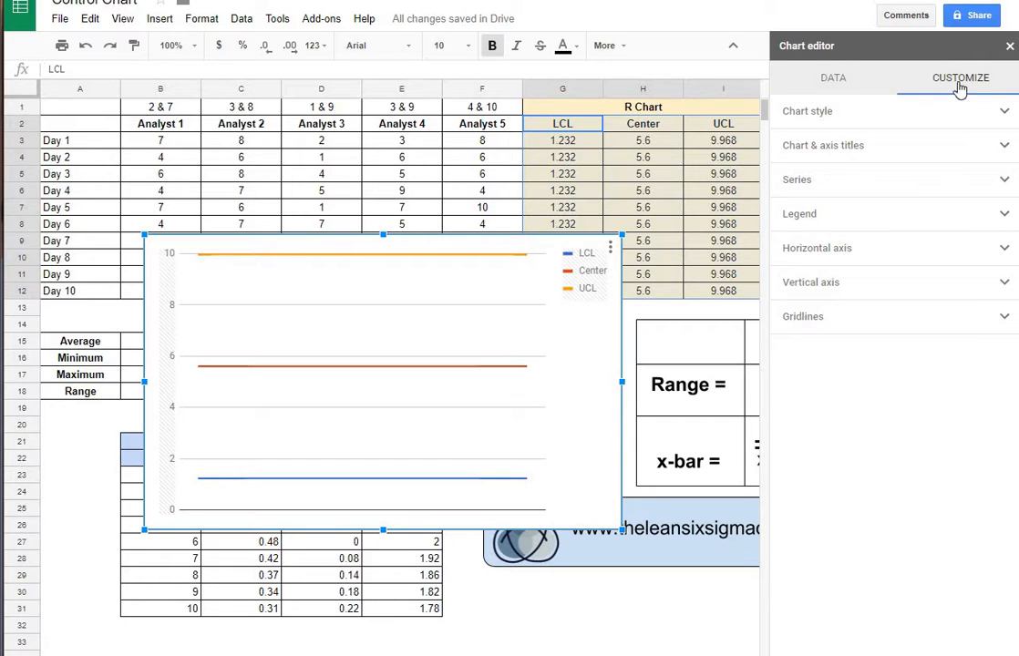
# - Format the LCL series as a solid blue line, 4px thick
pyautogui.click(903, 184)
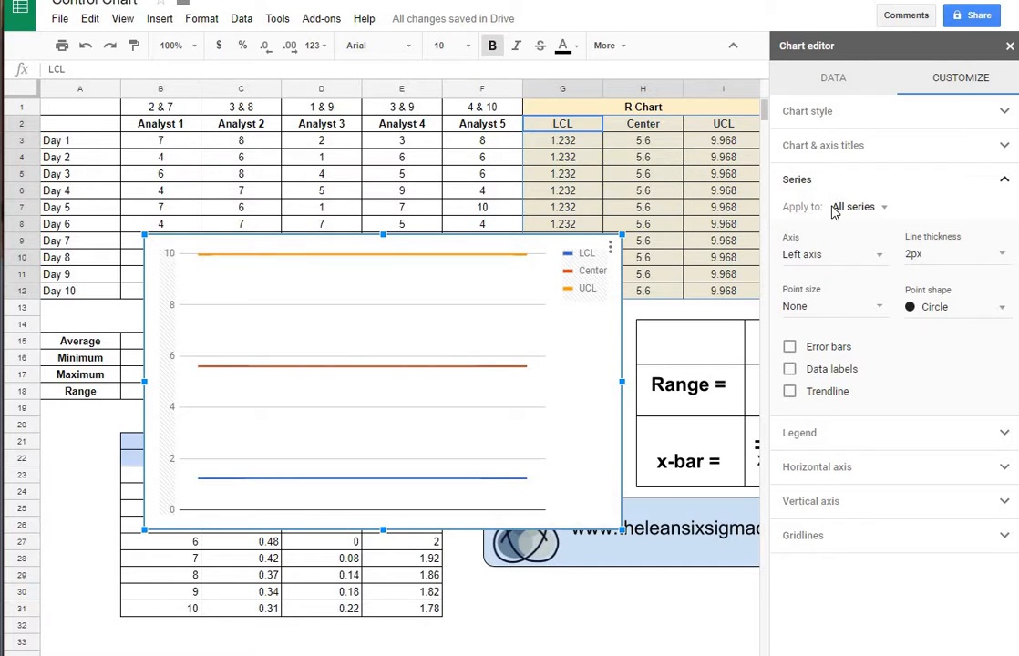
pyautogui.click(876, 209)
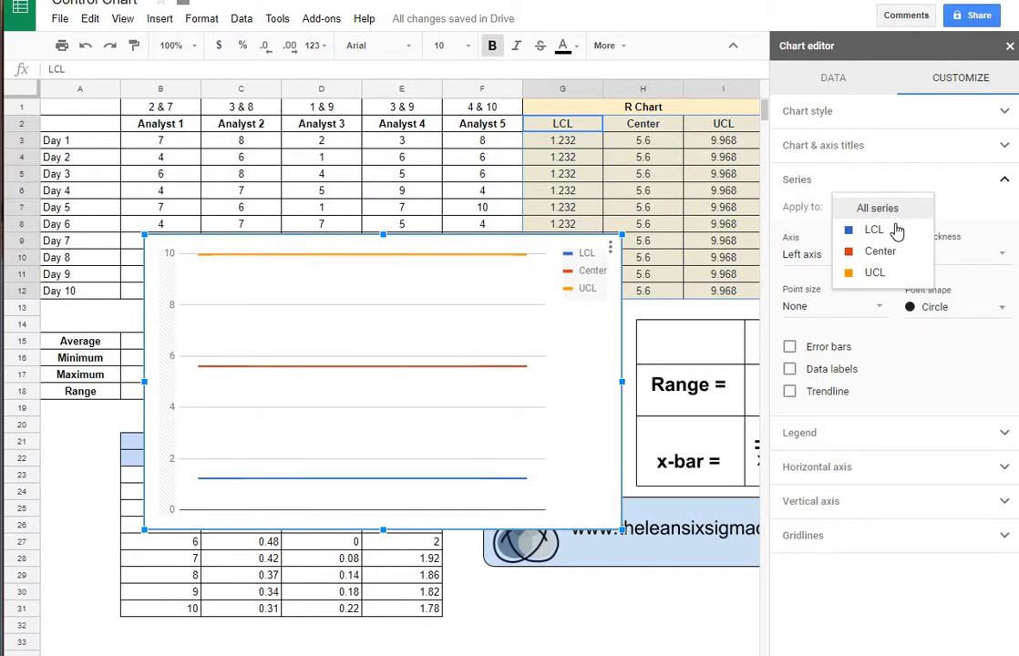
pyautogui.click(839, 230)
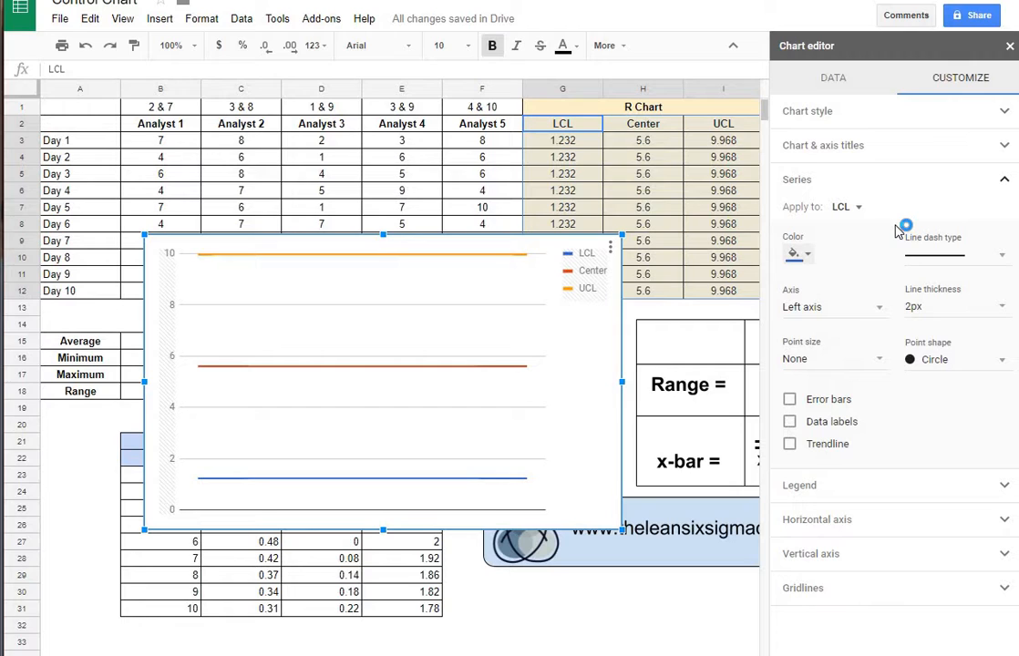
pyautogui.click(808, 255)
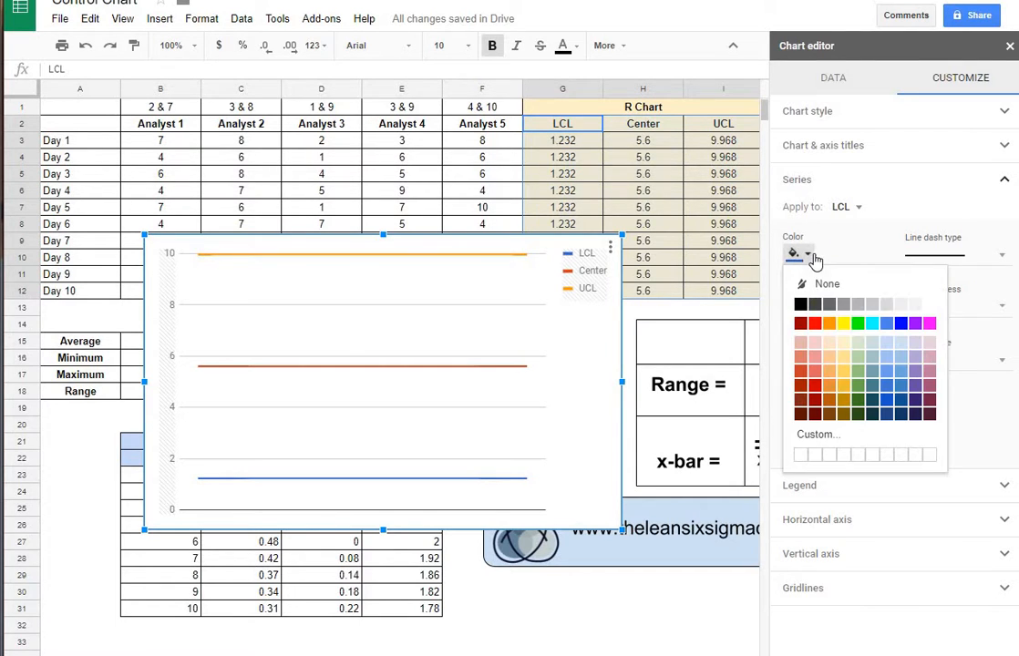
pyautogui.click(901, 325)
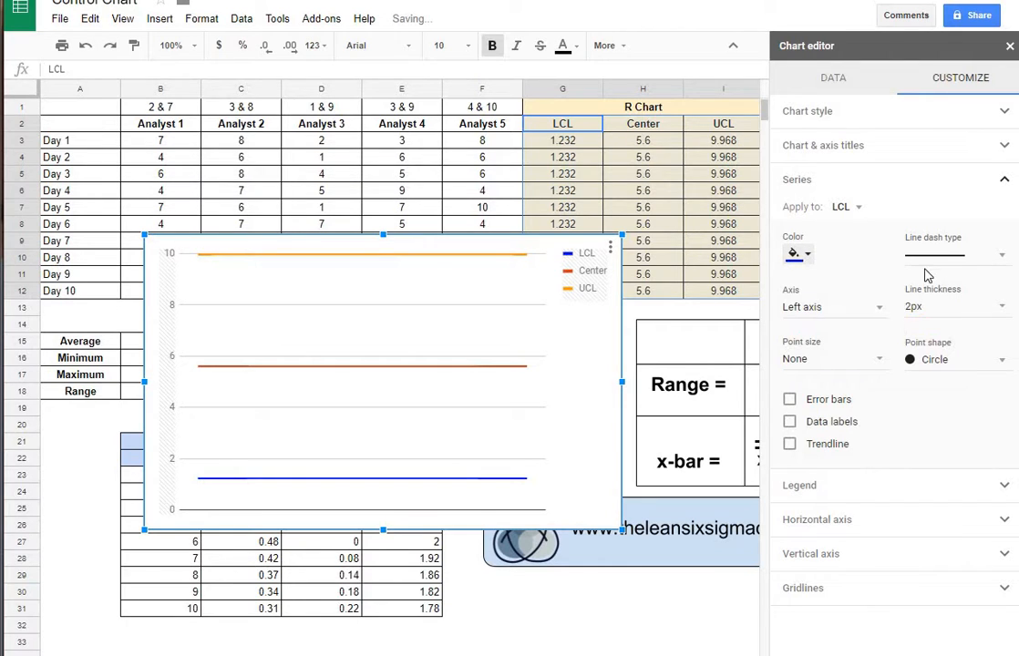
pyautogui.click(953, 255)
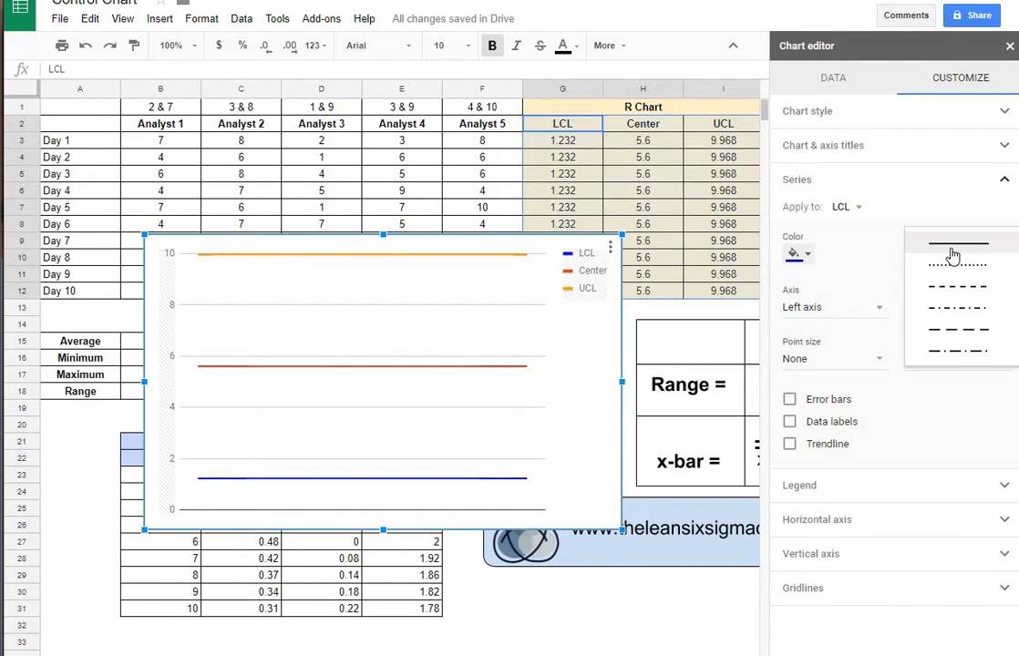
pyautogui.click(951, 243)
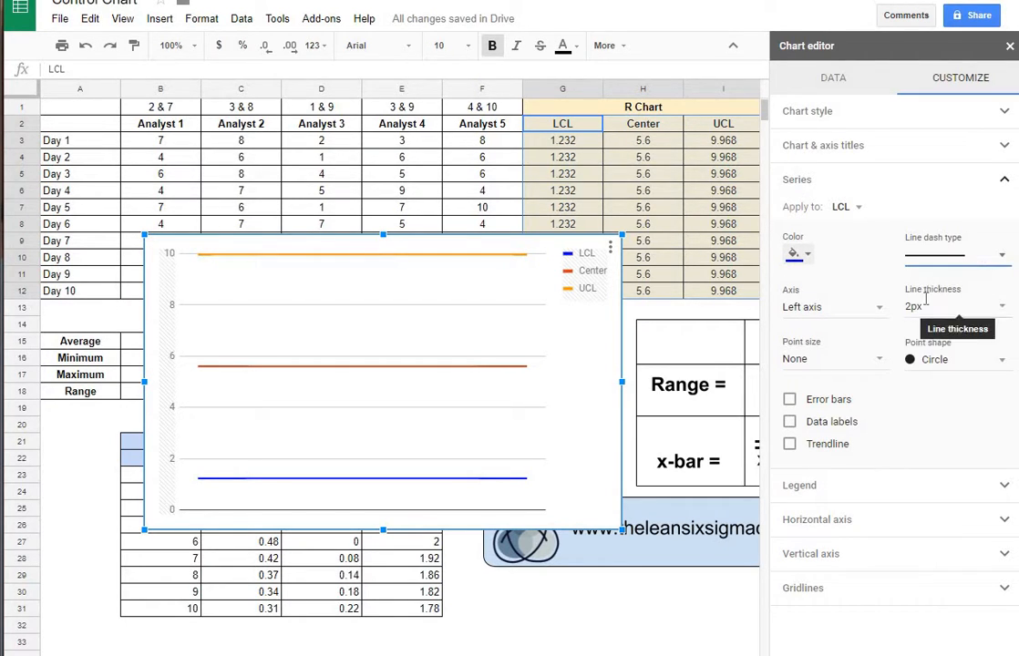
pyautogui.click(924, 307)
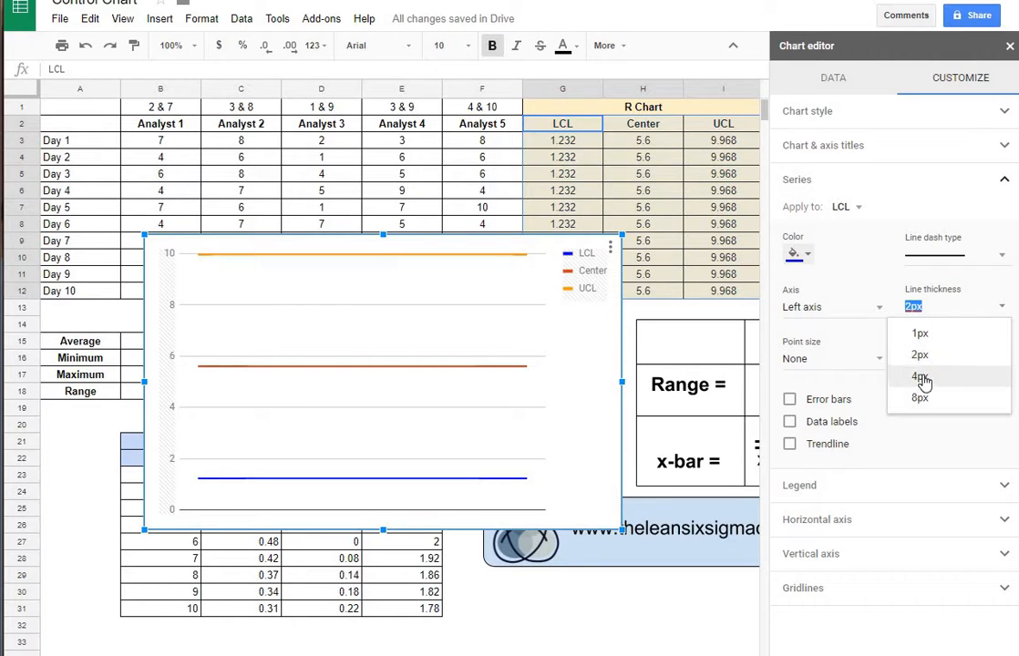
pyautogui.click(923, 377)
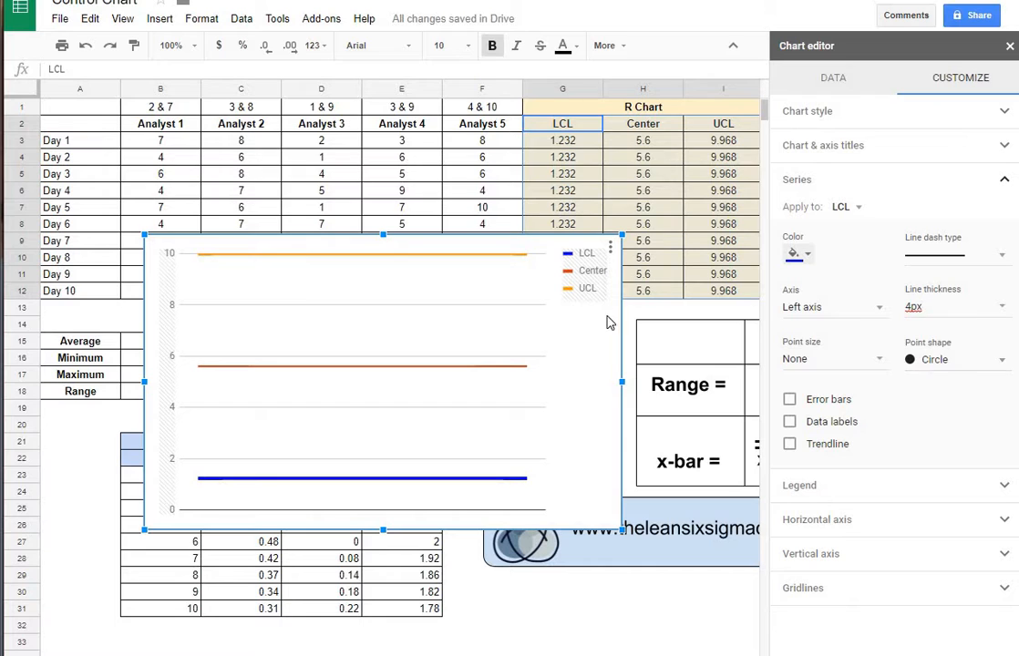
# - Make the UCL series blue at 4px thickness and shift the chart slightly lower
pyautogui.click(862, 210)
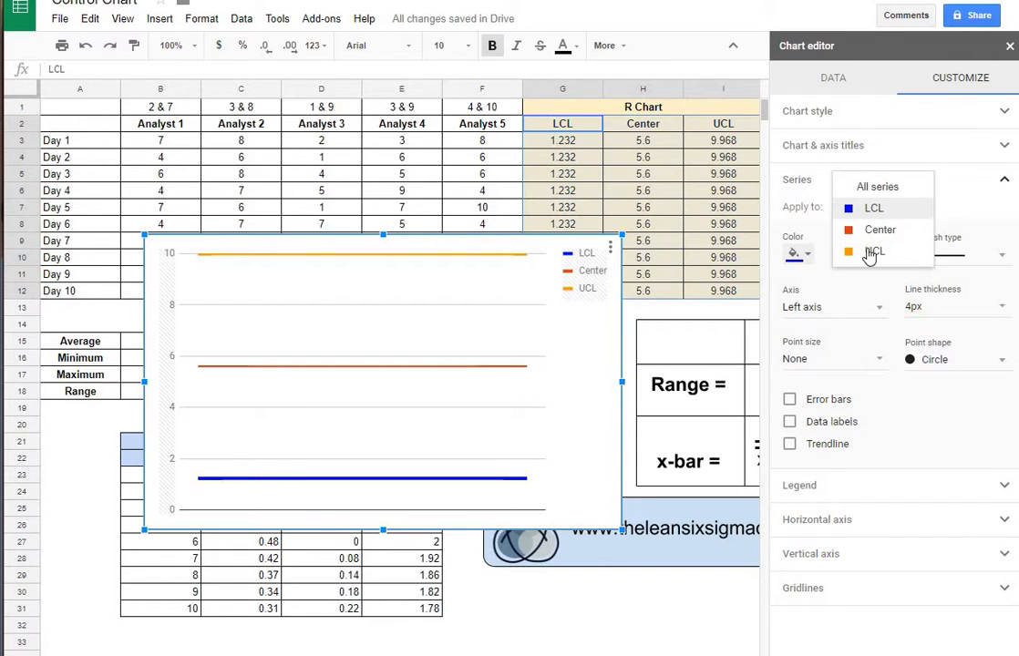
pyautogui.click(868, 254)
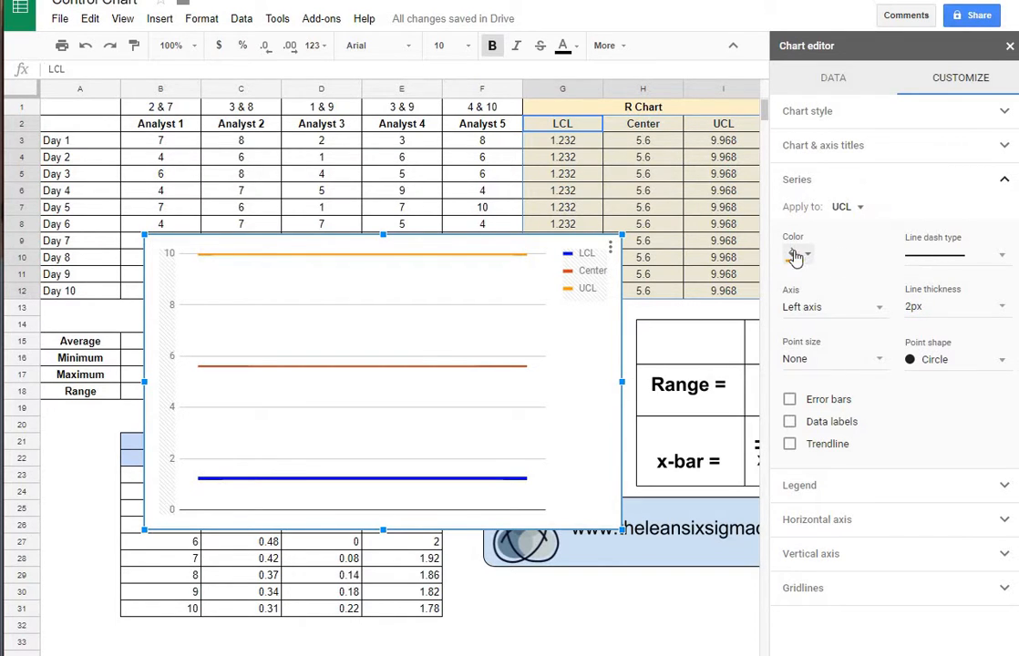
pyautogui.click(811, 259)
pyautogui.click(903, 325)
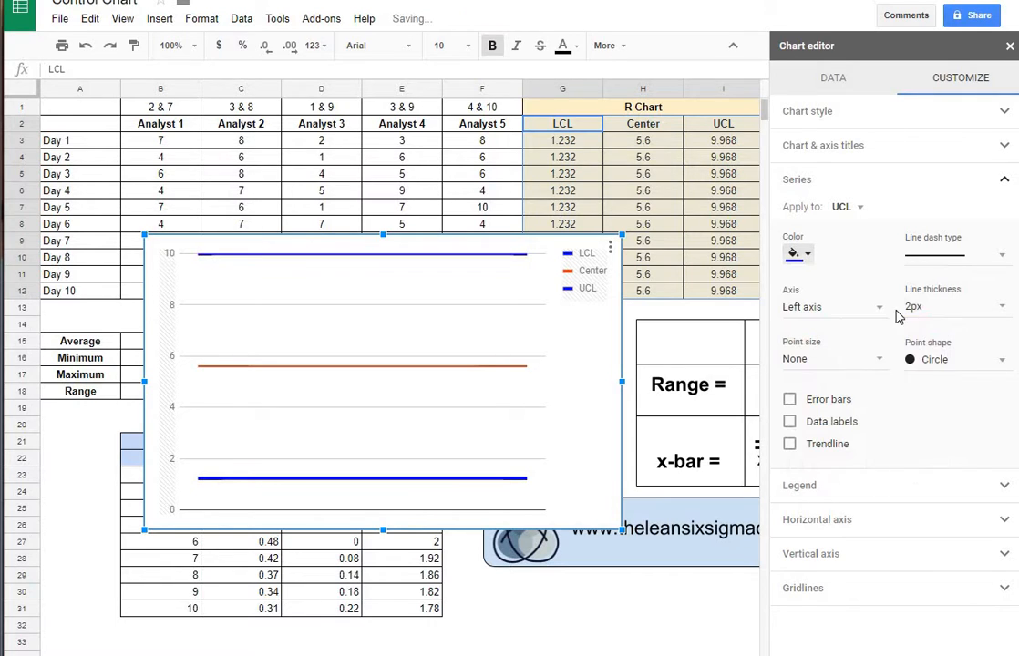
pyautogui.click(920, 305)
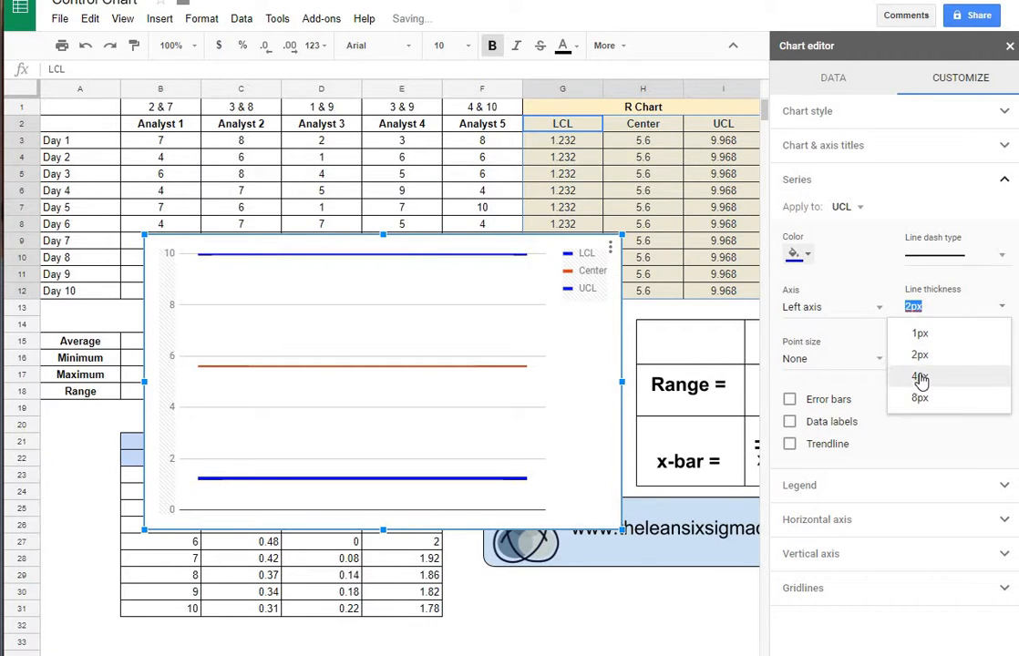
pyautogui.click(922, 378)
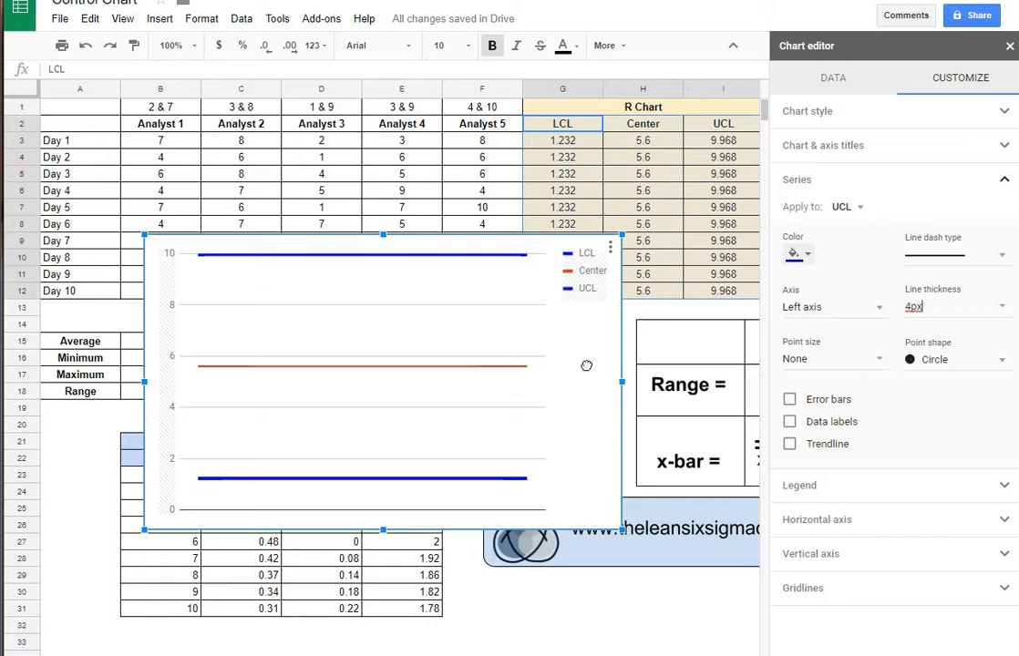
pyautogui.moveTo(587, 363); pyautogui.dragTo(569, 424)
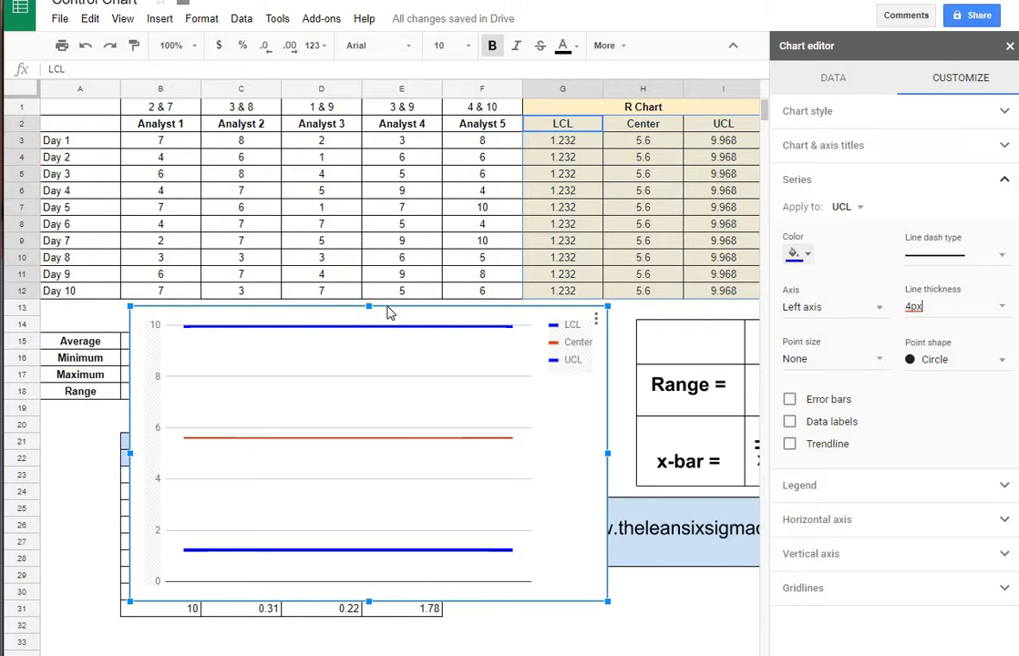
# - Add the Analyst 3 range D2:D12 to the chart as a new series
pyautogui.click(844, 80)
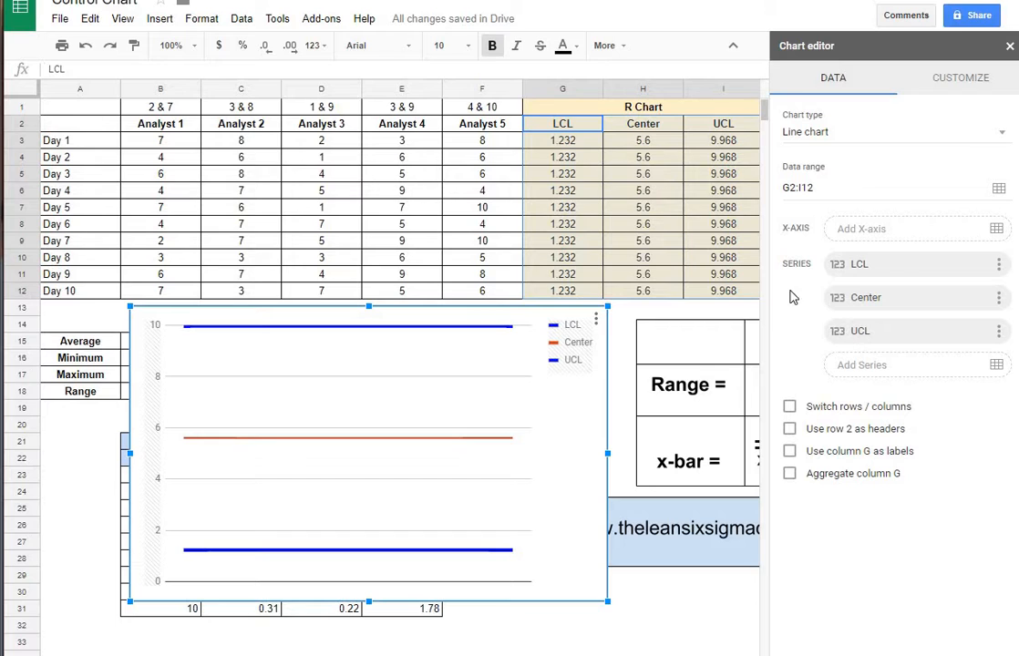
pyautogui.click(996, 366)
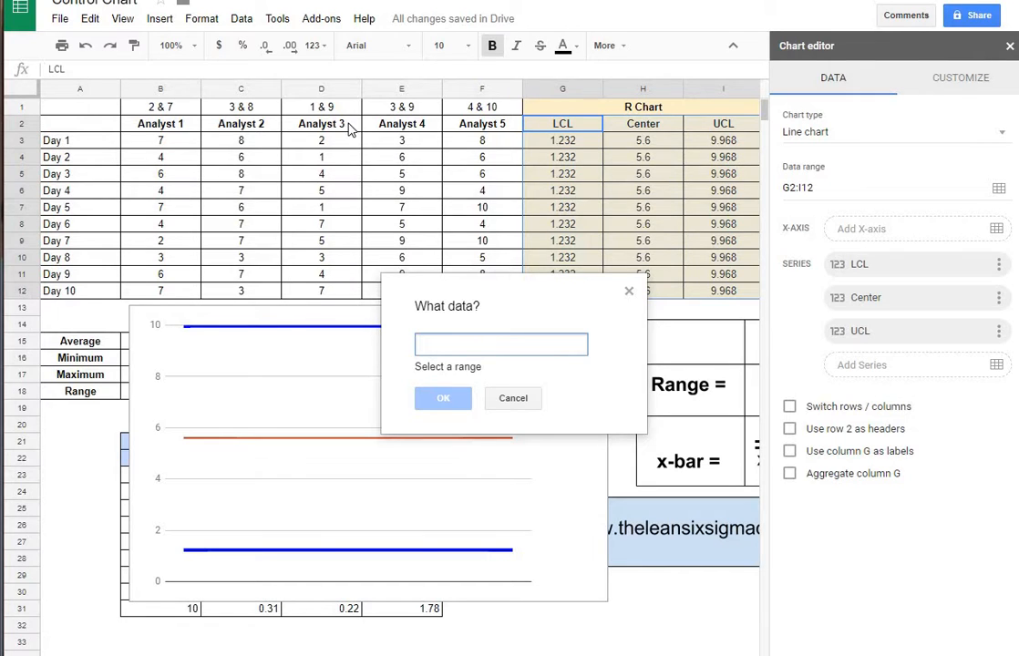
pyautogui.moveTo(321, 125); pyautogui.dragTo(319, 291)
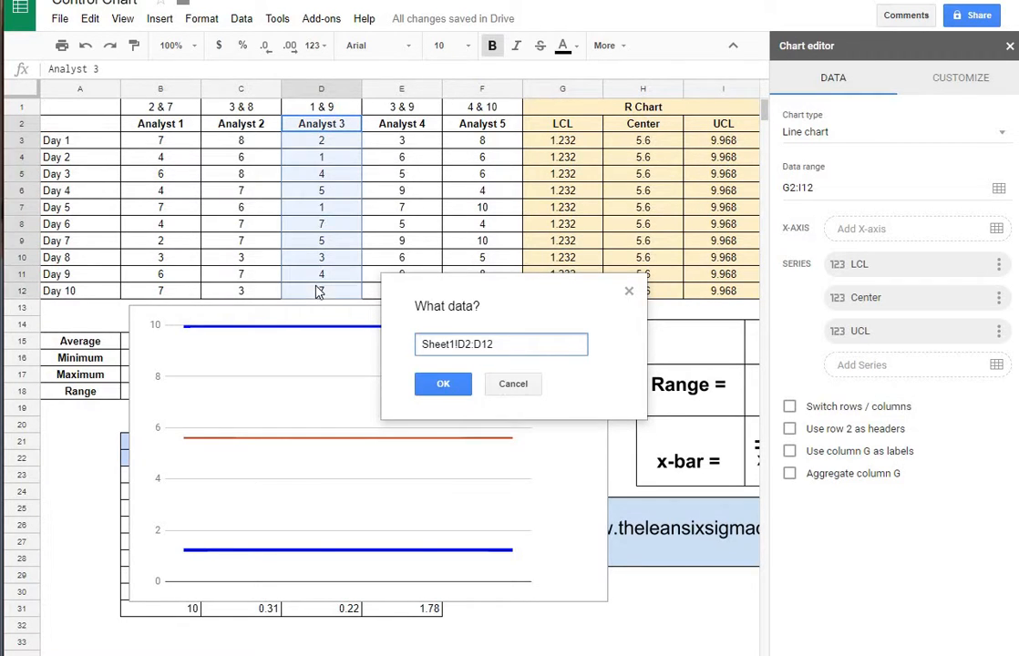
pyautogui.click(463, 387)
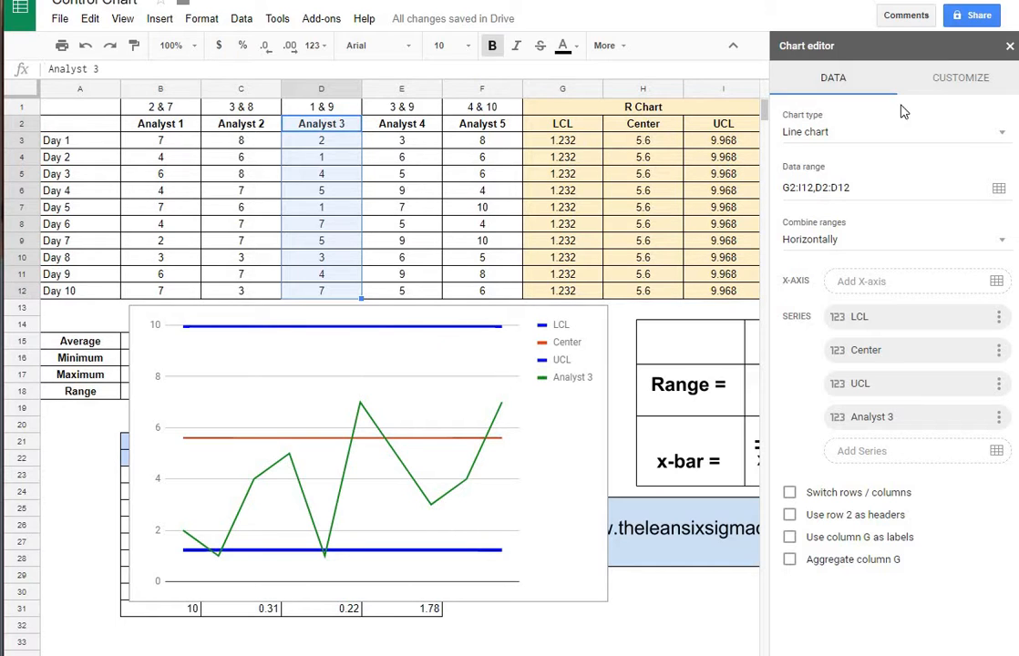
pyautogui.click(925, 82)
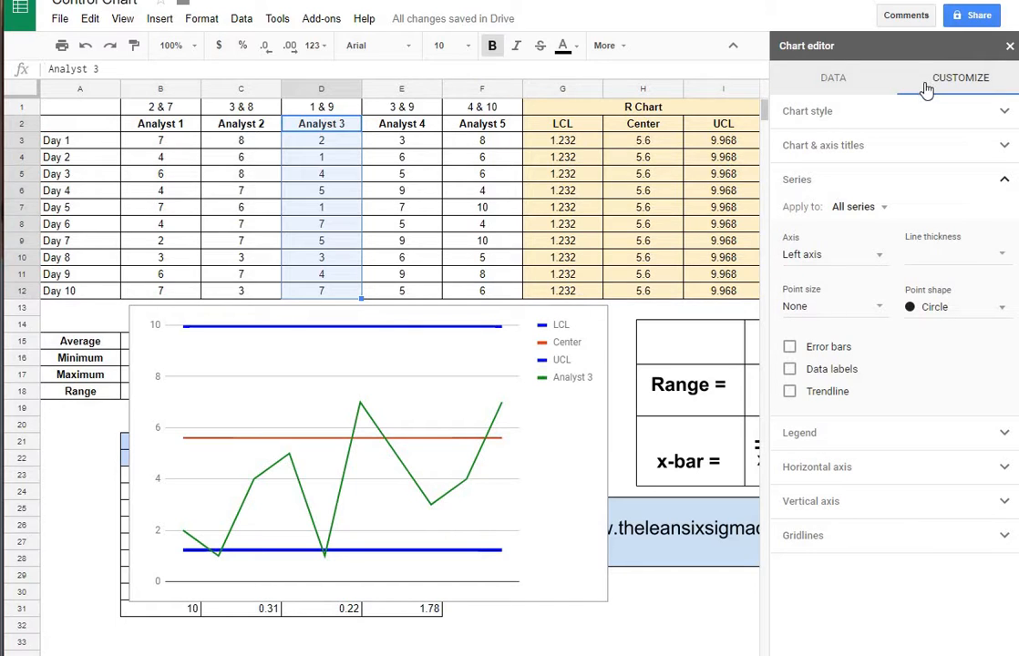
# - Give the Analyst 3 series 7px point markers
pyautogui.click(862, 210)
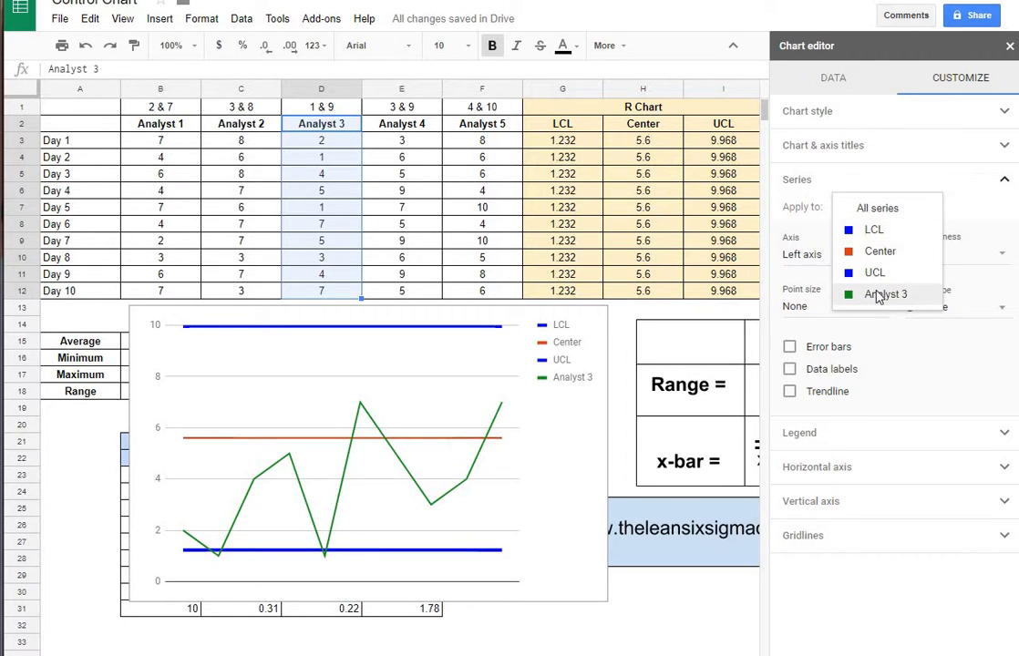
pyautogui.click(872, 297)
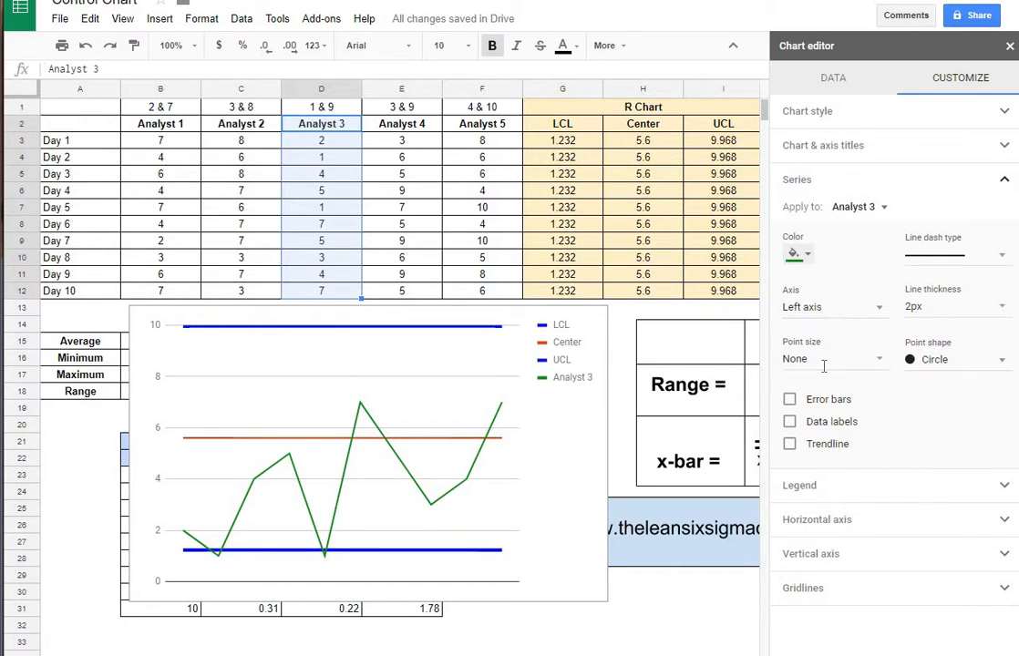
pyautogui.click(796, 361)
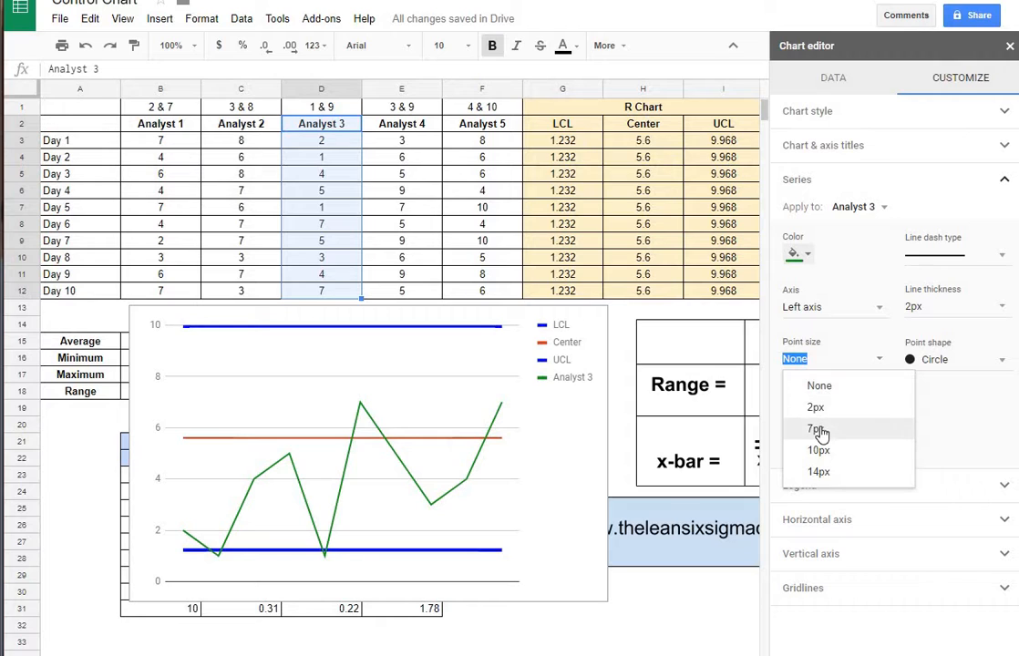
pyautogui.click(822, 432)
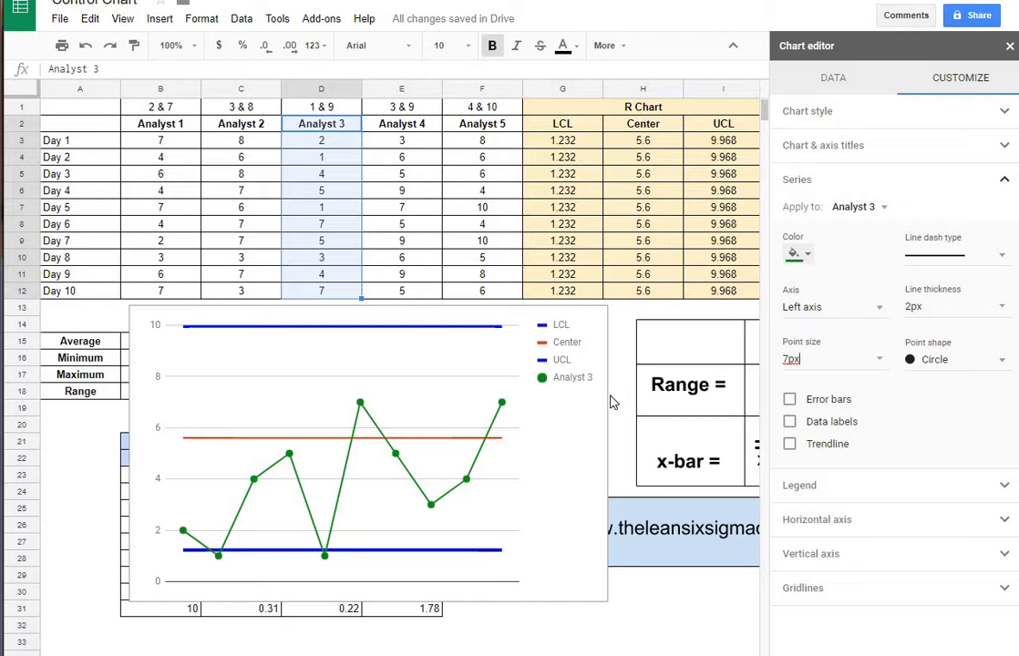
# - Close the chart editor and move the chart up and left over rows 6–23
pyautogui.click(671, 580)
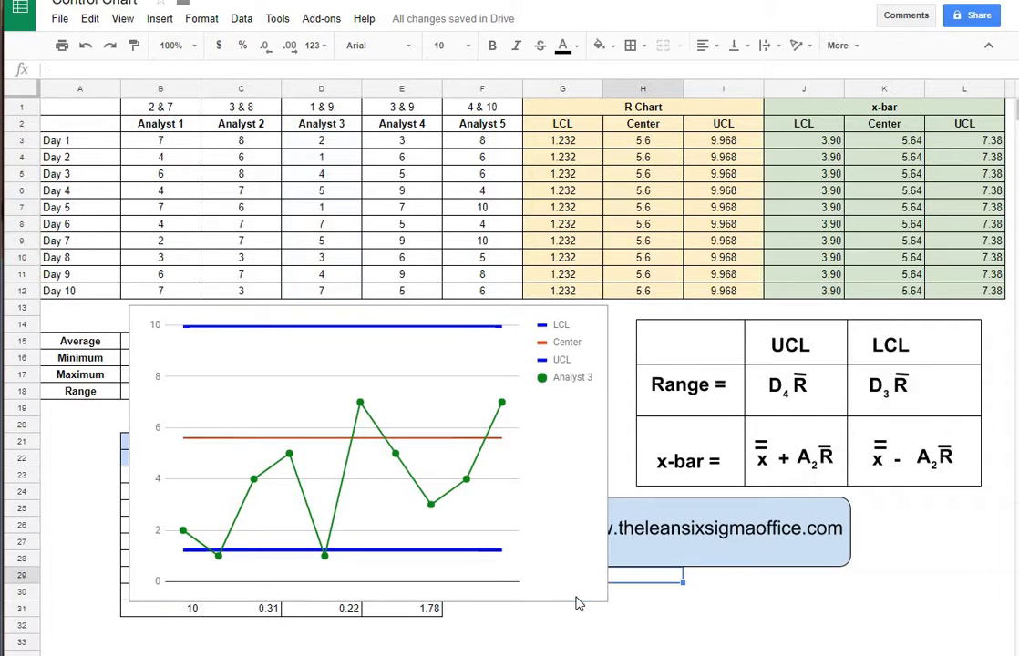
pyautogui.click(552, 476)
pyautogui.moveTo(553, 475); pyautogui.dragTo(532, 353)
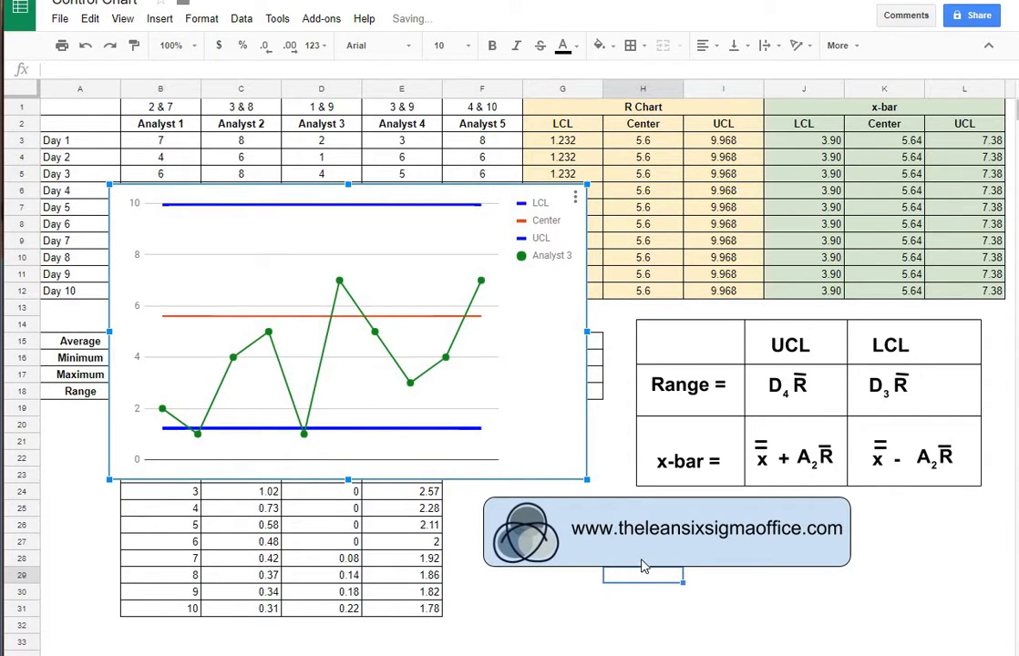